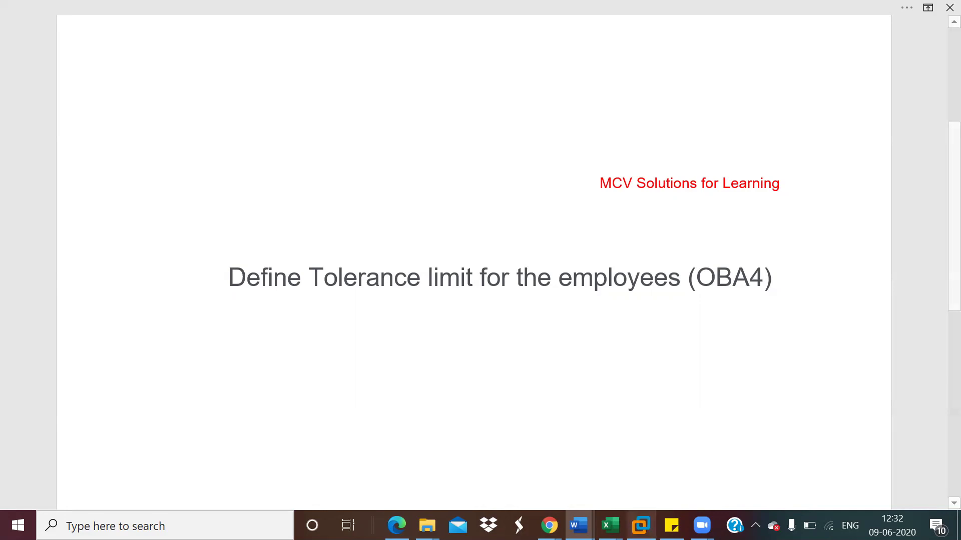
- In the SAP session, start the customizing guide with /nspro
mouse_move(641, 525)
left_click(655, 444)
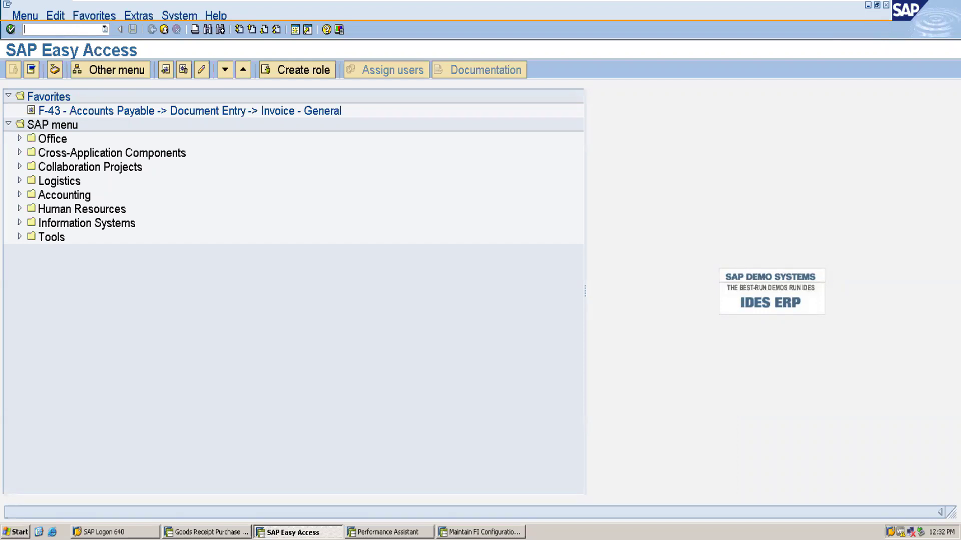
type("/nspro")
key("Return")
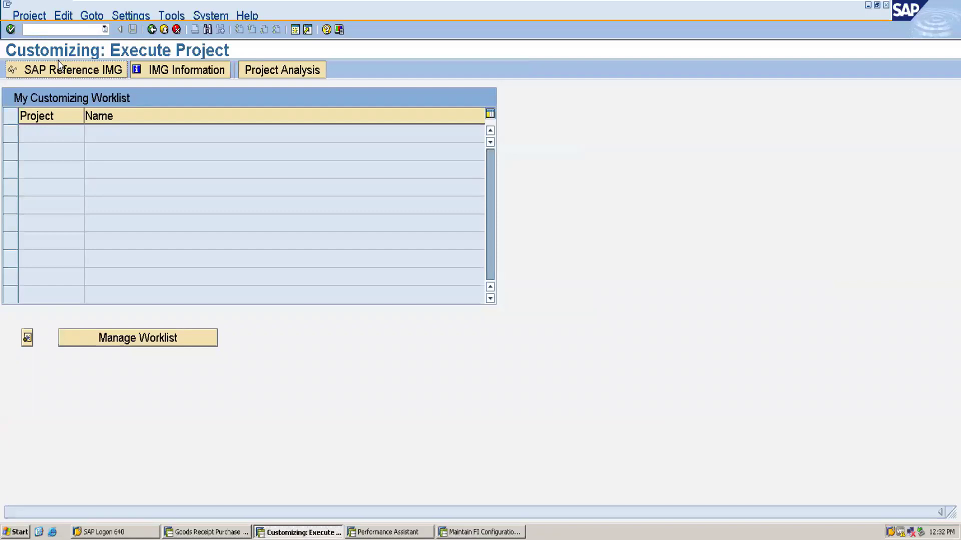
- In the SAP Reference IMG, go to GL Open Item Clearing > Clearing Differences and run Define Tolerance Groups for Employees
left_click(58, 66)
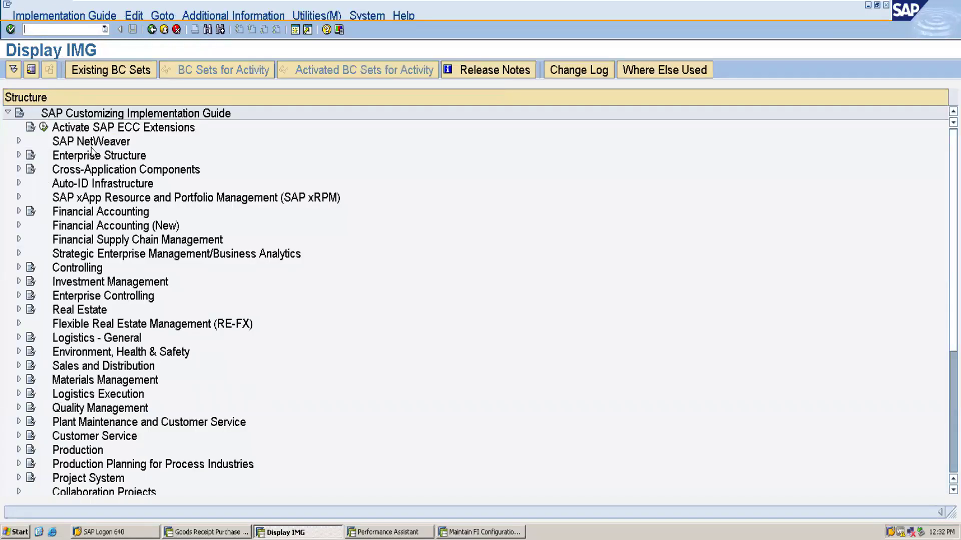
left_click(19, 225)
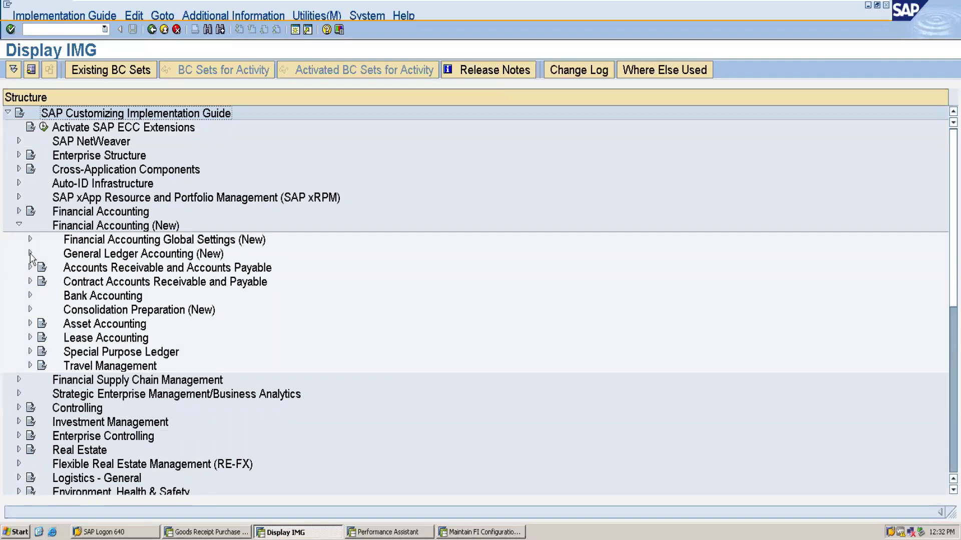
left_click(30, 254)
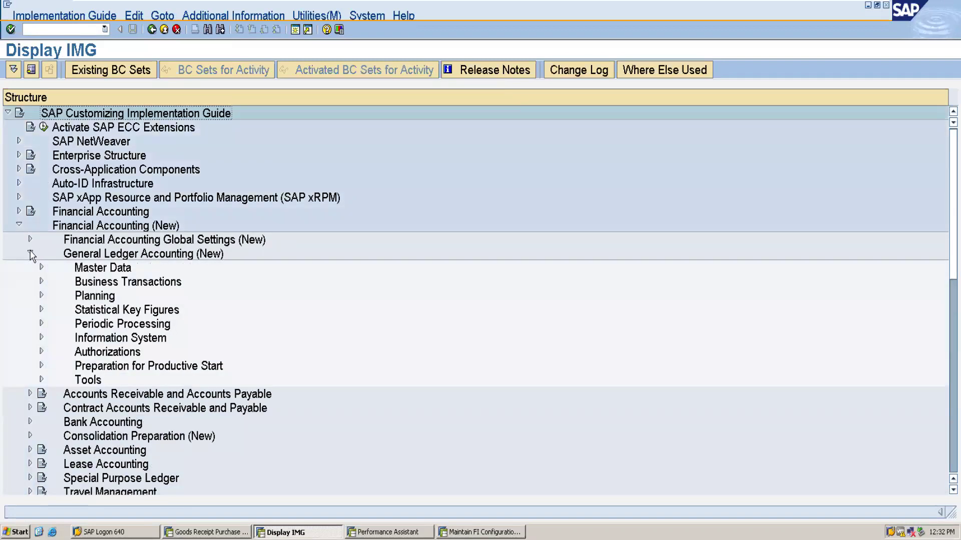
left_click(42, 282)
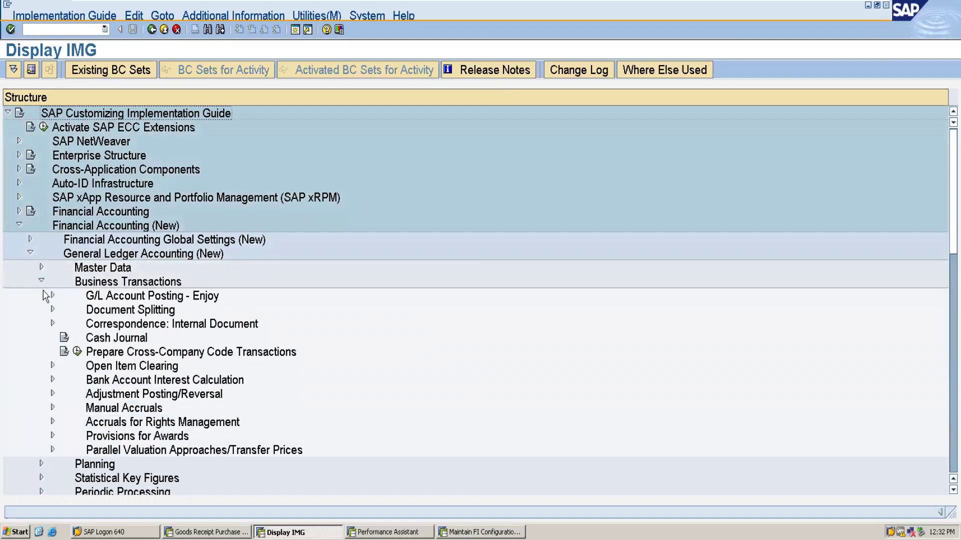
left_click(53, 367)
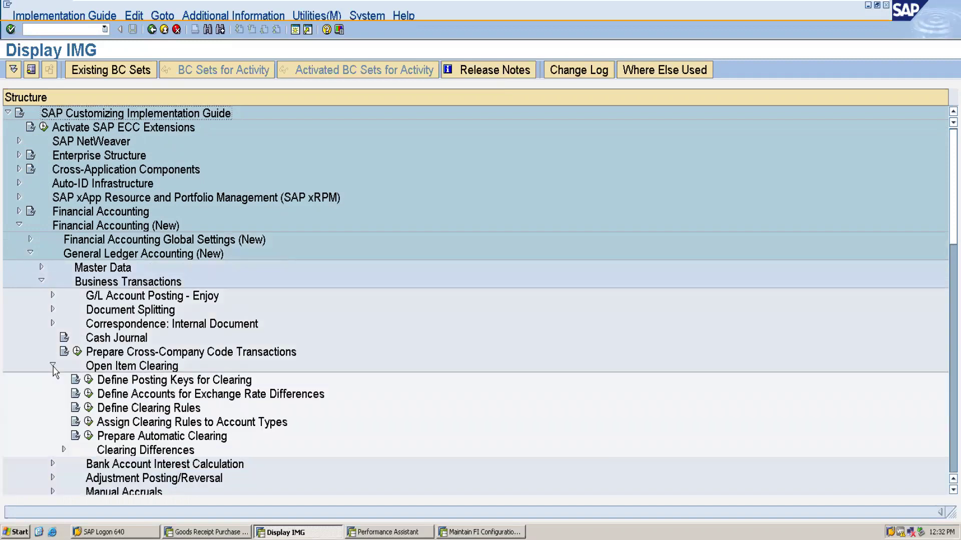
left_click(63, 449)
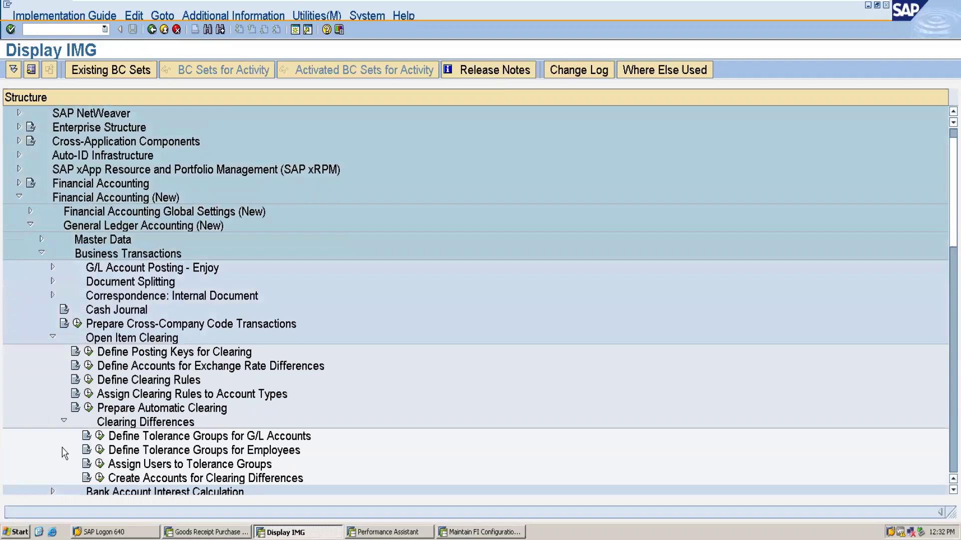
left_click(99, 451)
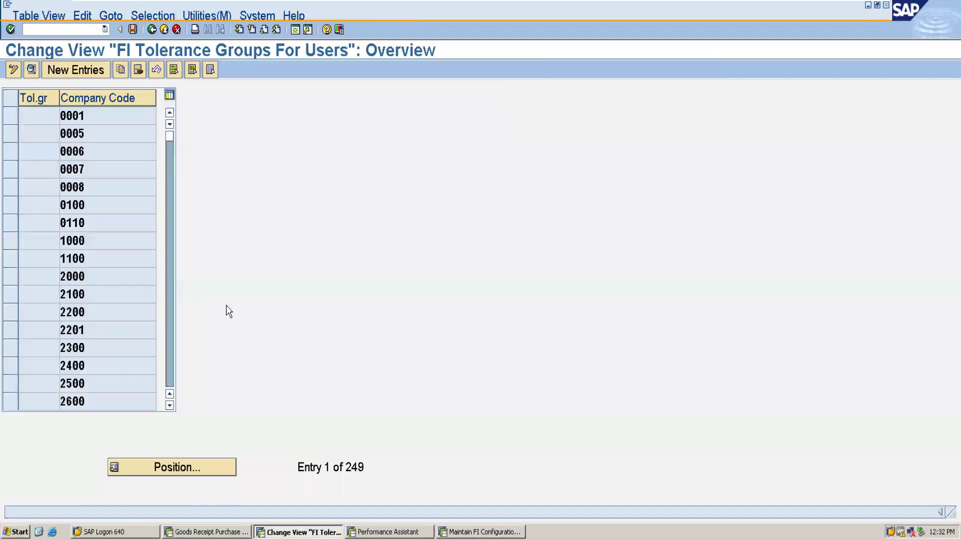
- Back out to the IMG tree, rerun Define Tolerance Groups for Employees, and start a blank new entry
left_click(86, 76)
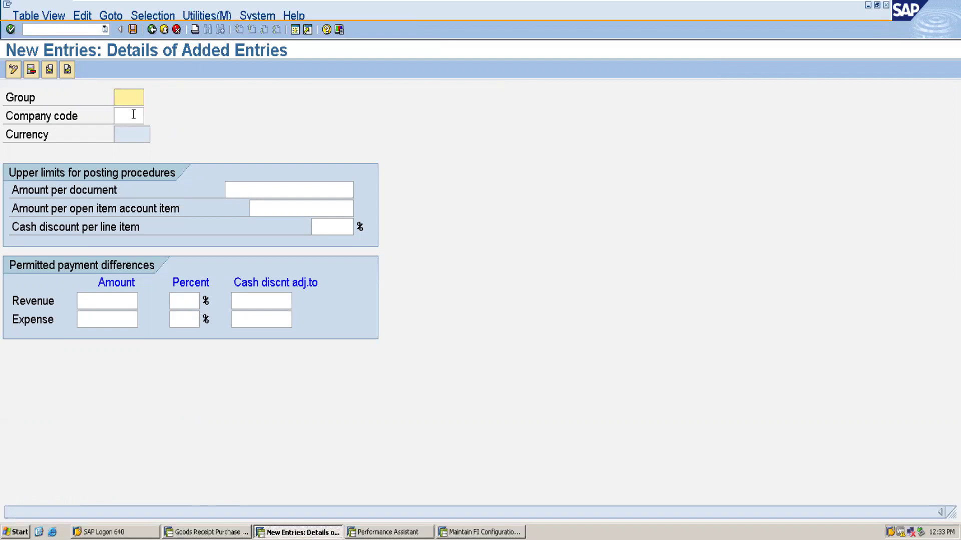
left_click(151, 30)
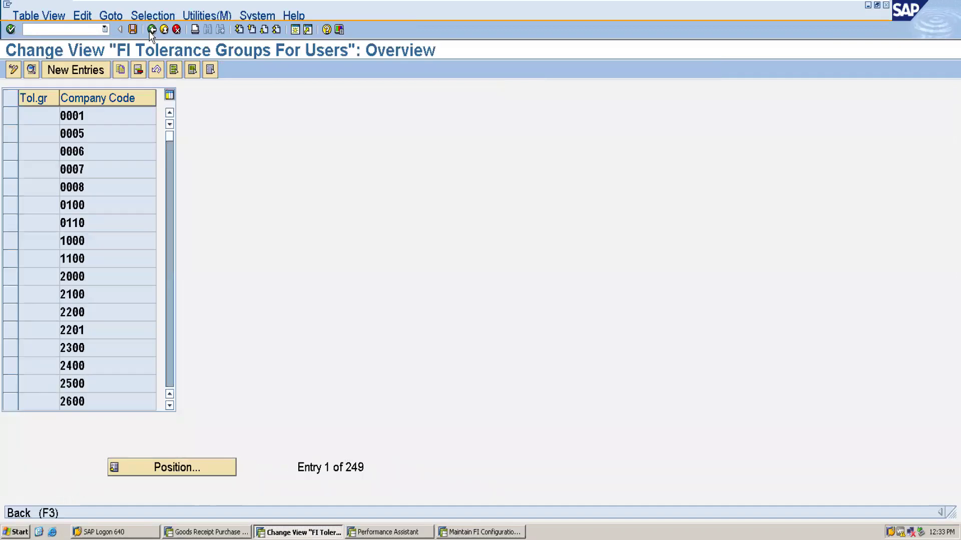
left_click(151, 30)
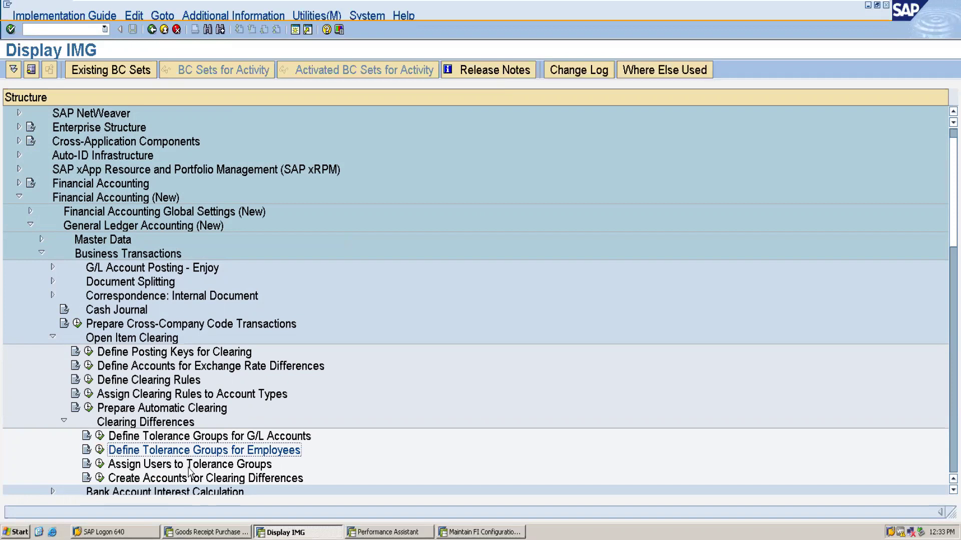
left_click(99, 450)
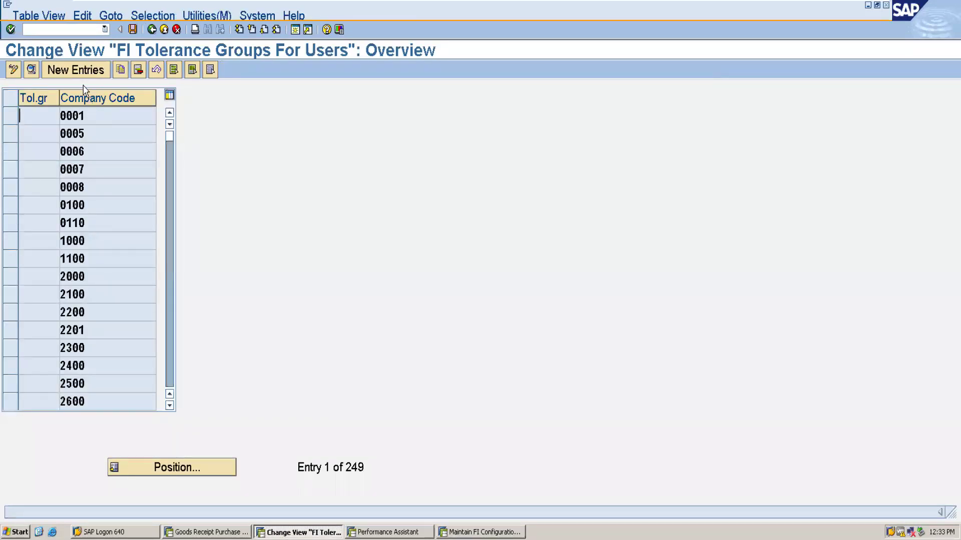
left_click(83, 71)
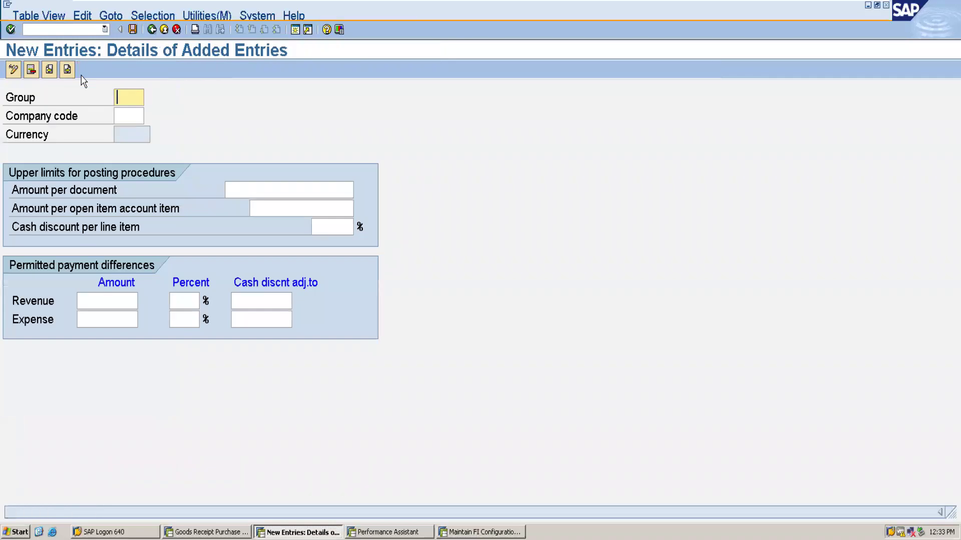
left_click(121, 118)
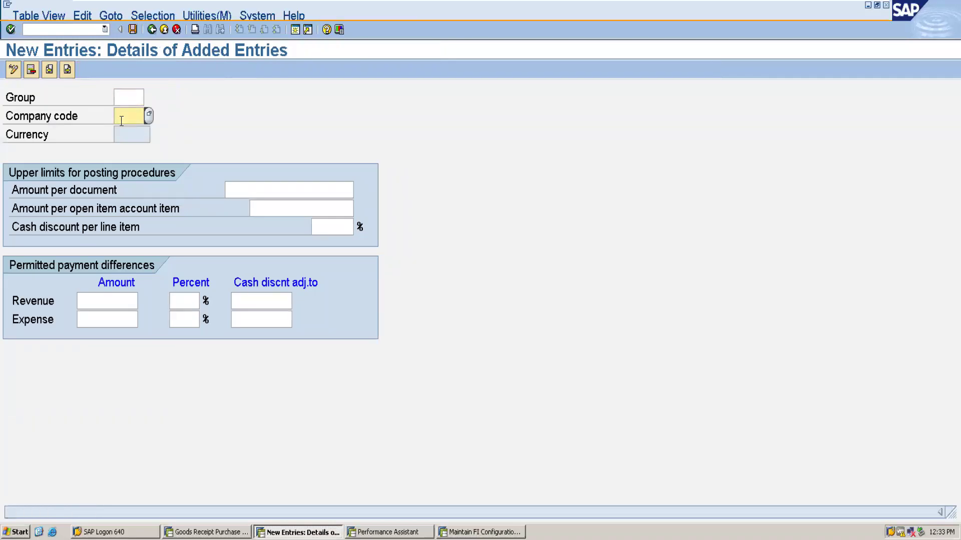
type("1750")
left_click(247, 188)
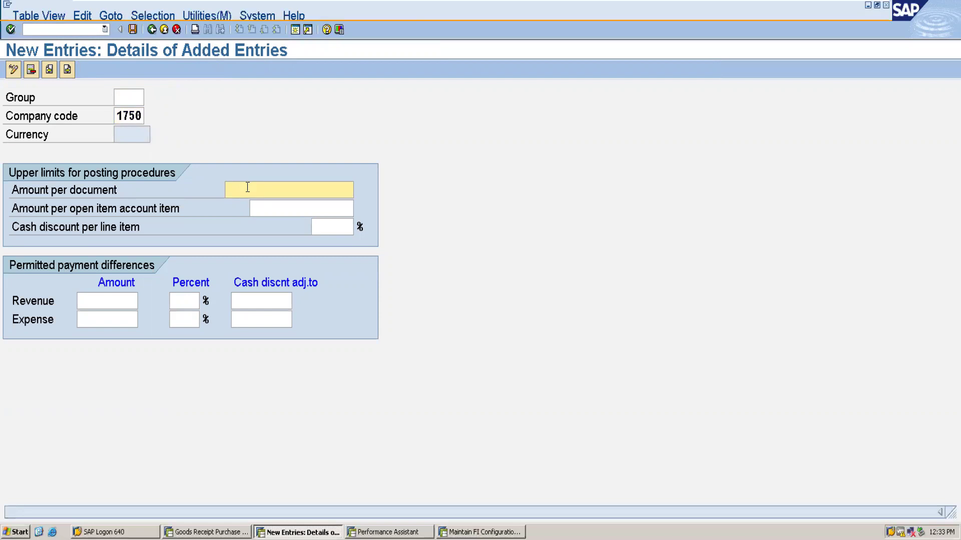
type("999999999999")
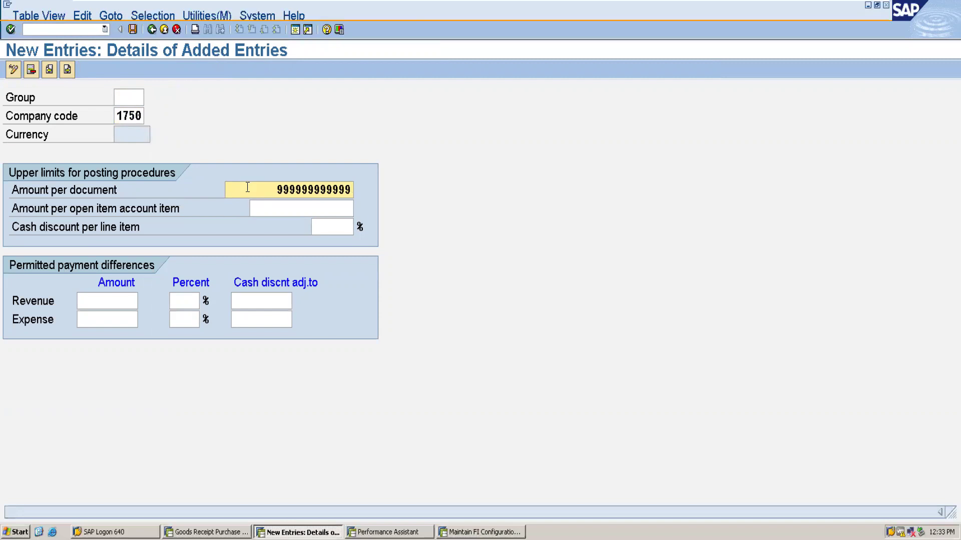
left_click(327, 210)
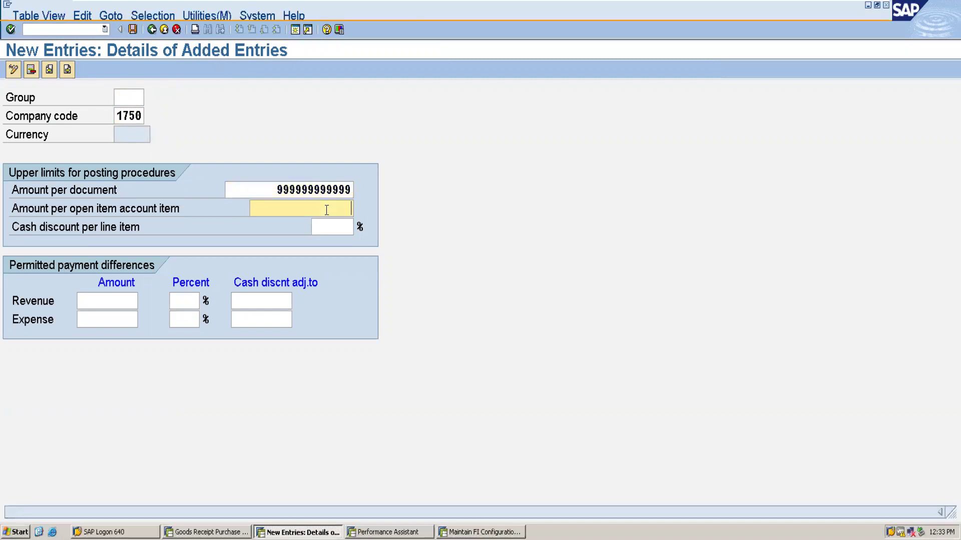
type("999999999999")
left_click(328, 224)
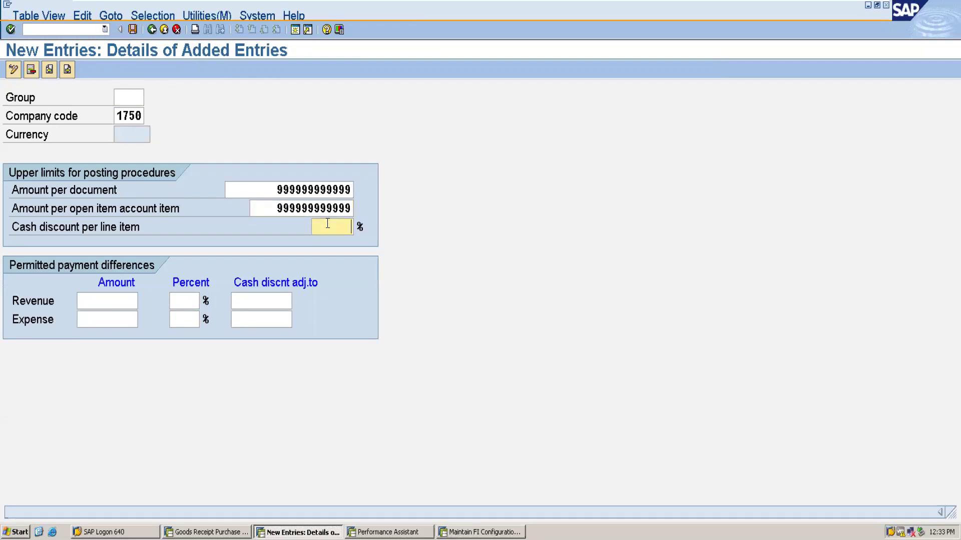
type("5")
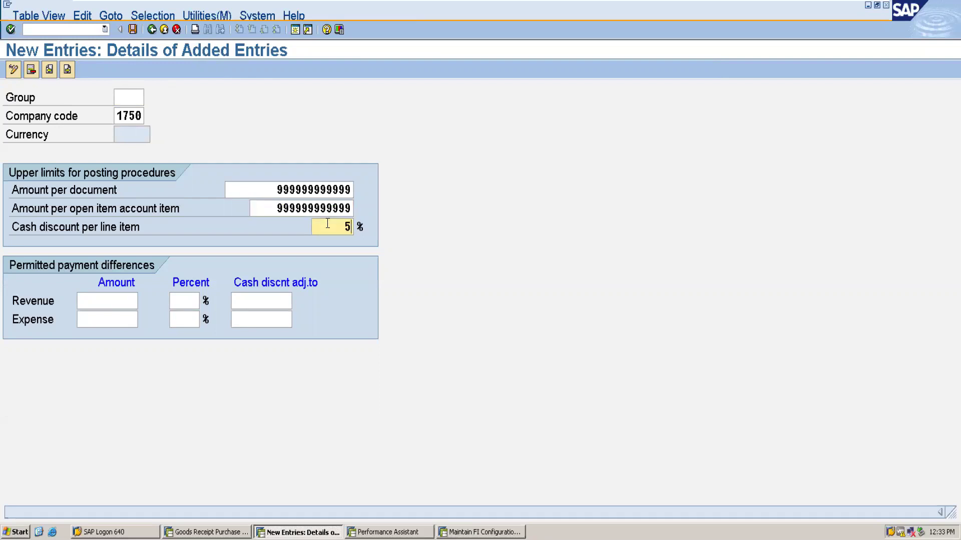
left_click(133, 33)
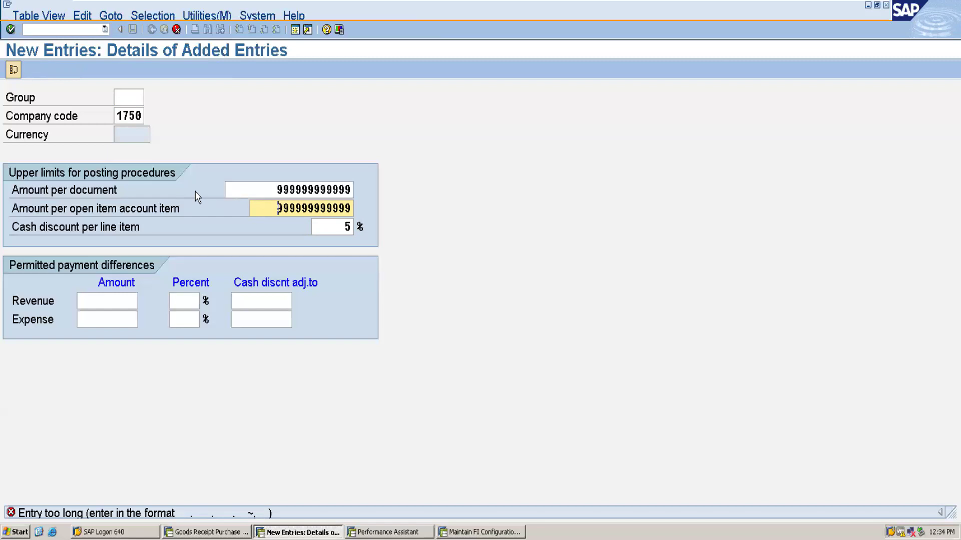
key("BackSpace")
key("BackSpace")
left_click(278, 190)
key("Delete")
key("Delete")
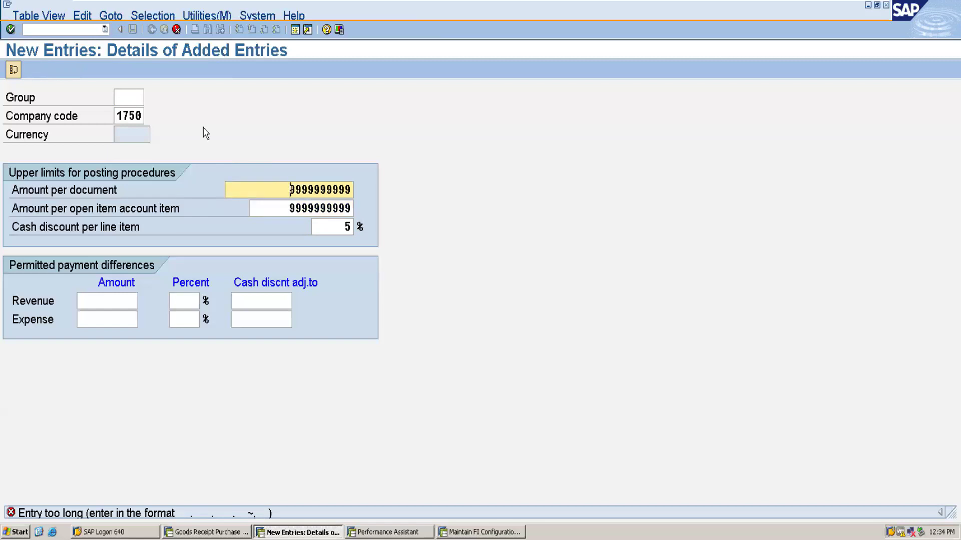
left_click(189, 111)
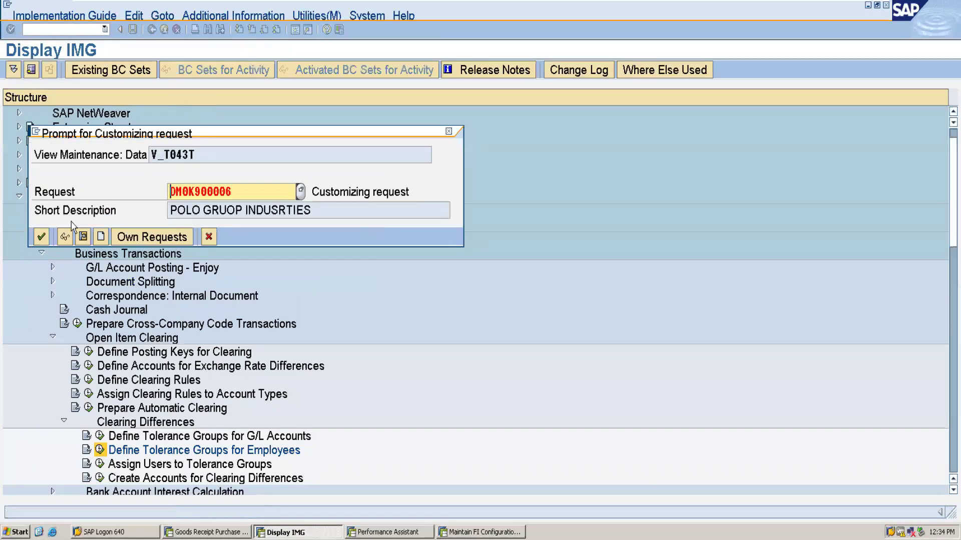
- Confirm the customizing request prompt to save the company code 1750 tolerance entry
left_click(41, 237)
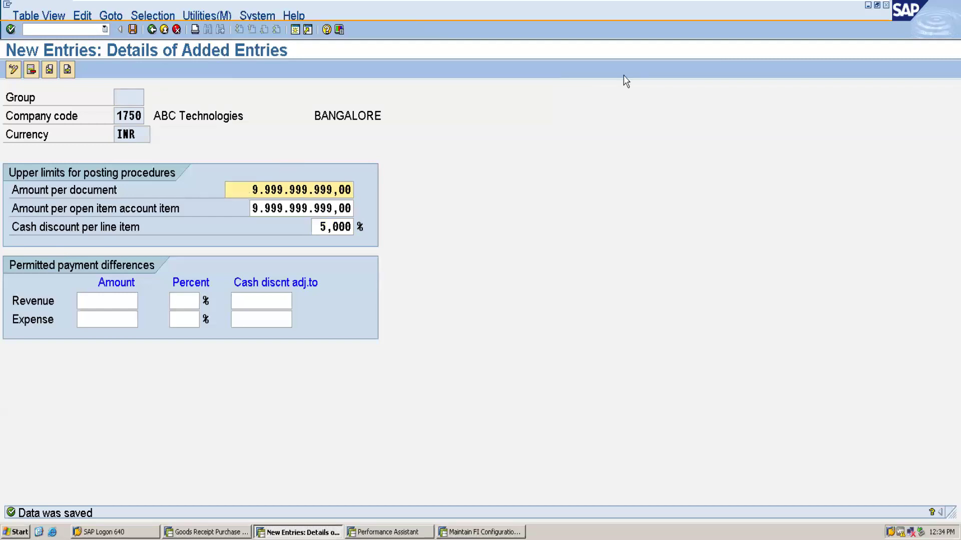
- Minimize the SAP session to return to the OBA4 tolerance limit Word document
mouse_move(554, 4)
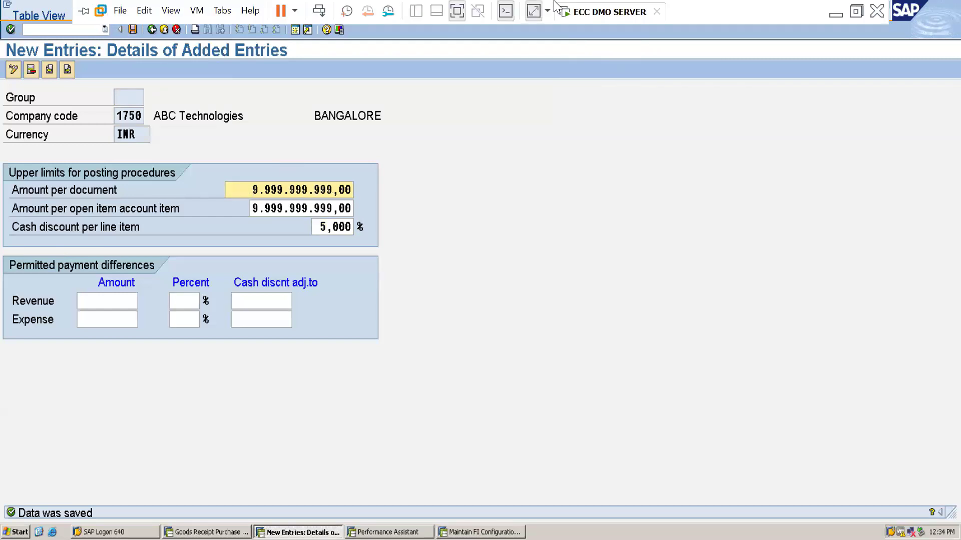
left_click(835, 13)
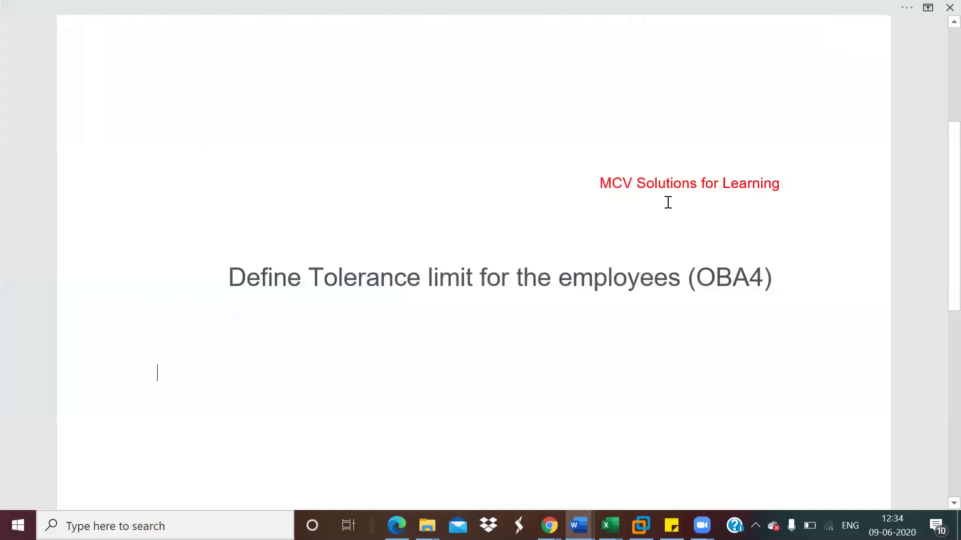